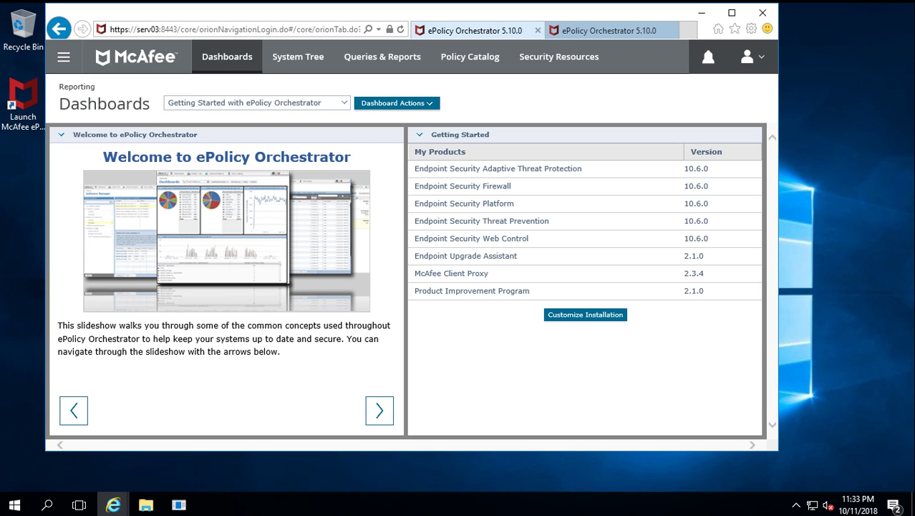
# Step: From the main menu's System Tree, start adding new systems to My Organization
pyautogui.click(64, 57)
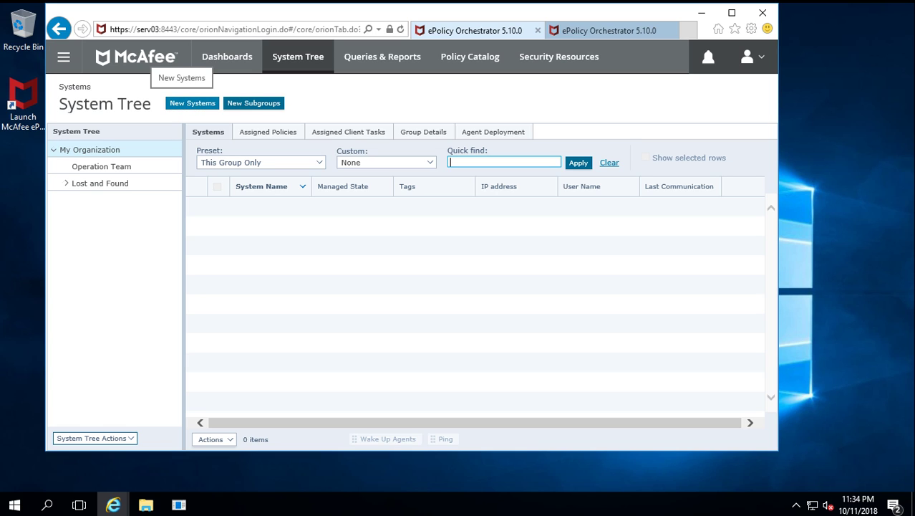
pyautogui.click(192, 103)
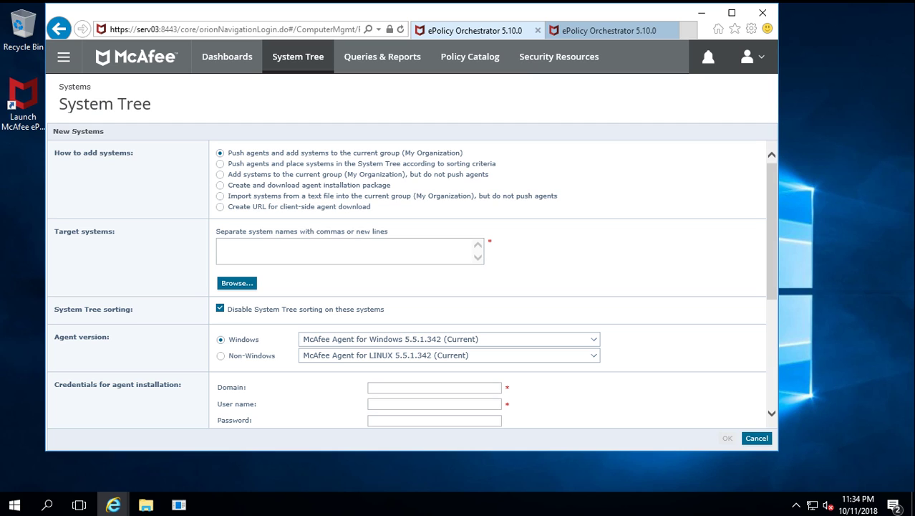
# Step: Choose 'Create and download agent installation package' for McAfee Agent for Windows 5.5.1.342
pyautogui.moveTo(228, 153); pyautogui.dragTo(489, 174)
pyautogui.click(220, 184)
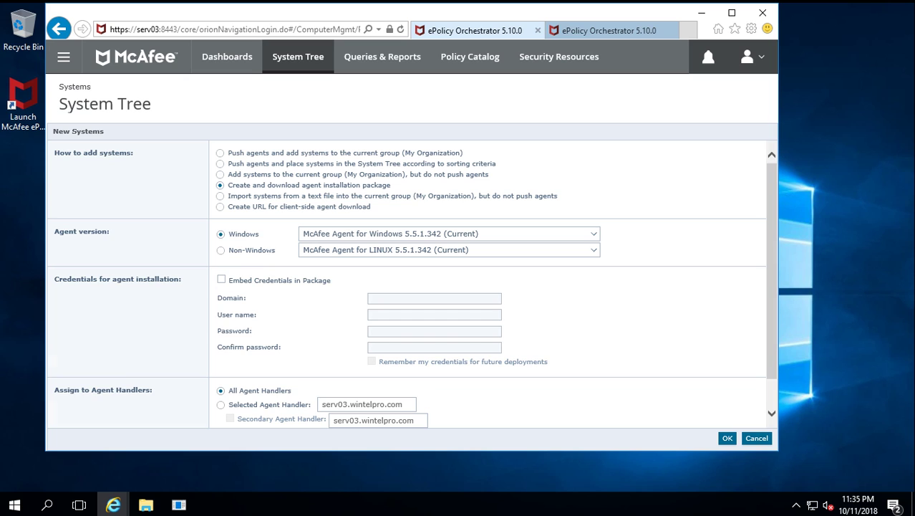
# Step: Review the agent options, build the package, then select the Agent Package (FramePkg.exe) download link
pyautogui.click(221, 250)
pyautogui.click(727, 437)
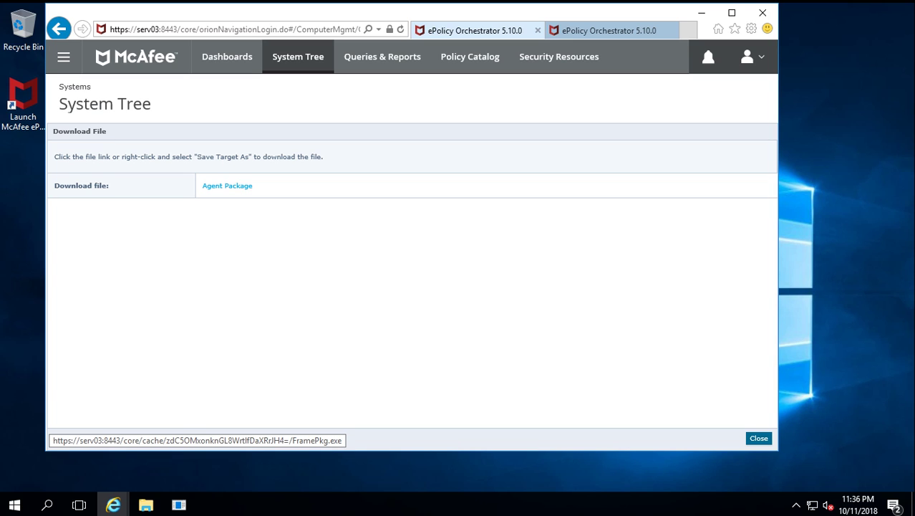
pyautogui.click(227, 186)
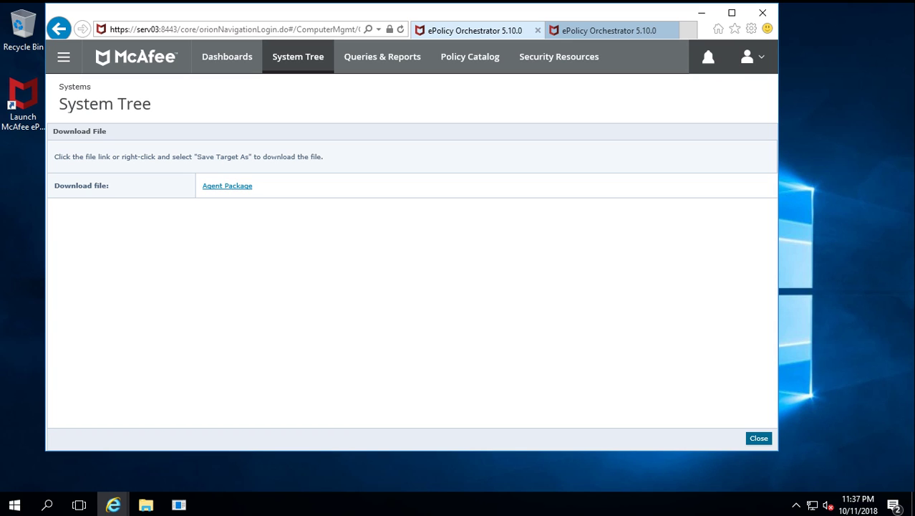
# Step: Use 'Save target as' to save the Agent Package as FramePkg in Downloads
pyautogui.rightClick(222, 186)
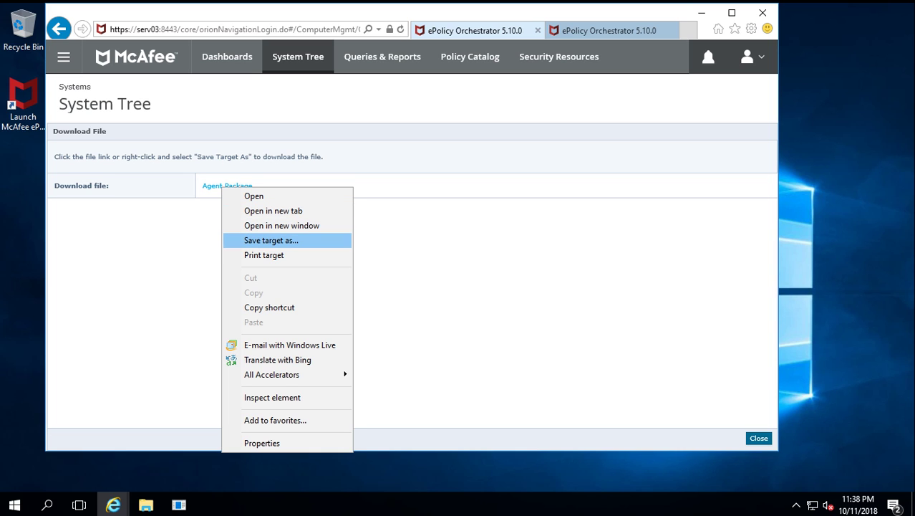
pyautogui.click(271, 239)
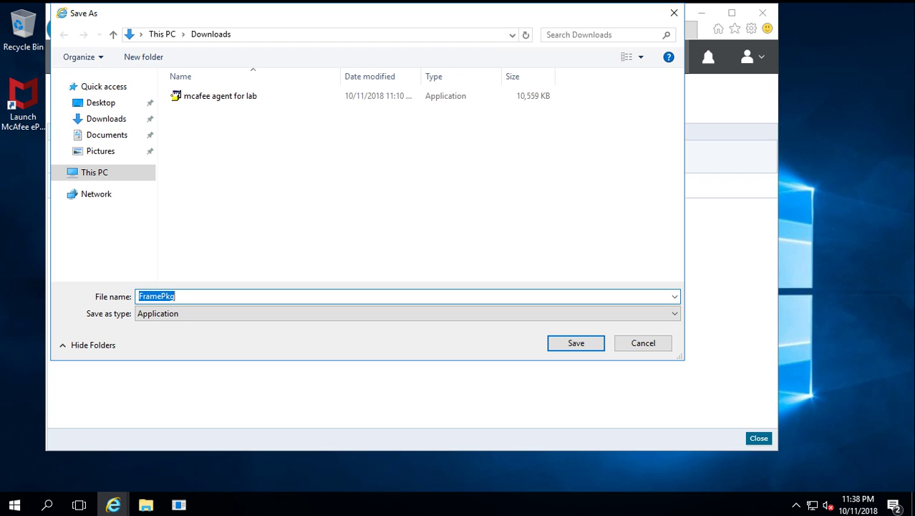
pyautogui.click(576, 342)
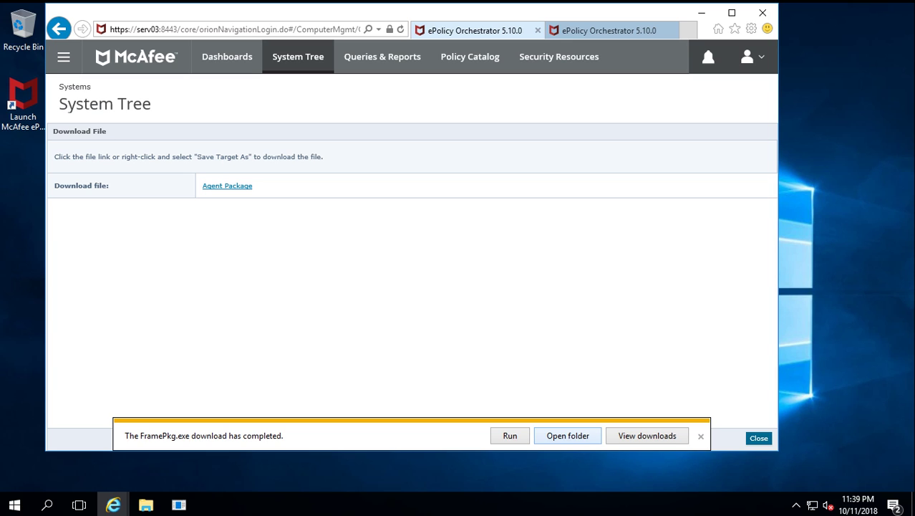
# Step: Open the Downloads folder containing the downloaded FramePkg installer
pyautogui.click(568, 436)
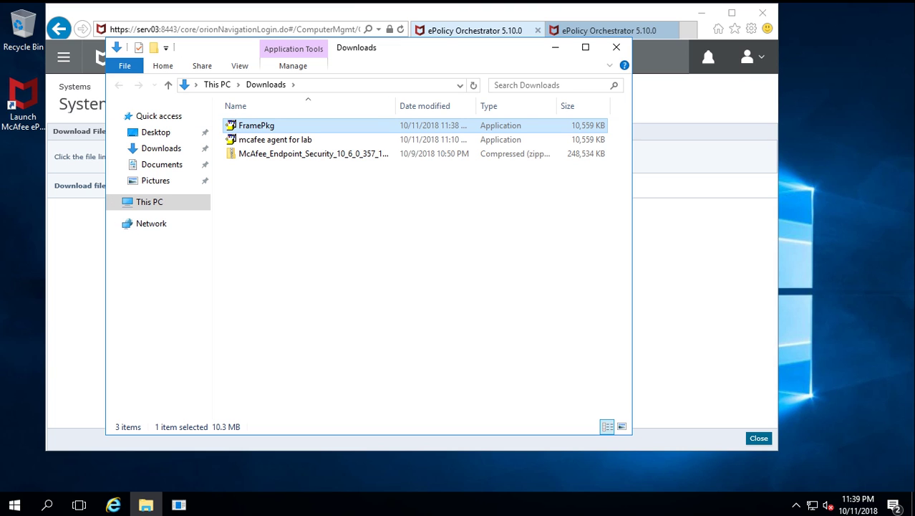
# Step: Copy FramePkg from Downloads, then open File Explorer on the Windows Server 2019 client
pyautogui.rightClick(260, 126)
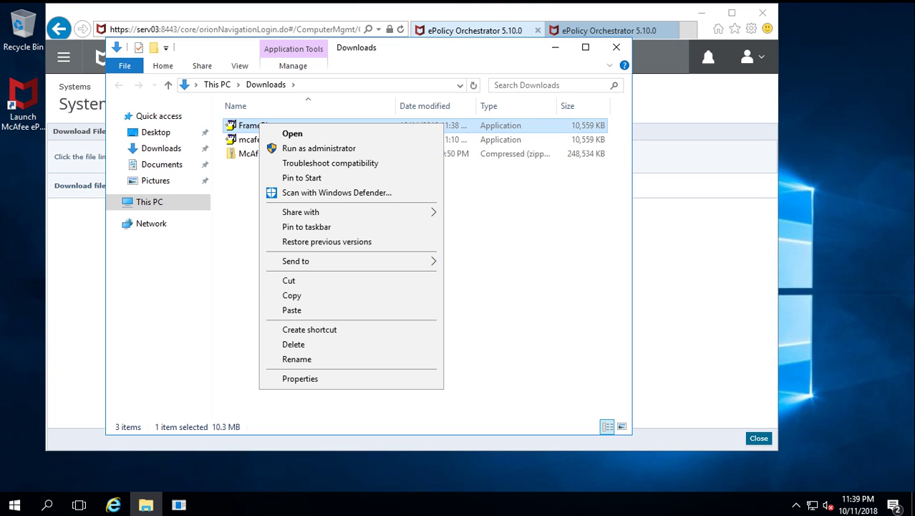
pyautogui.click(291, 295)
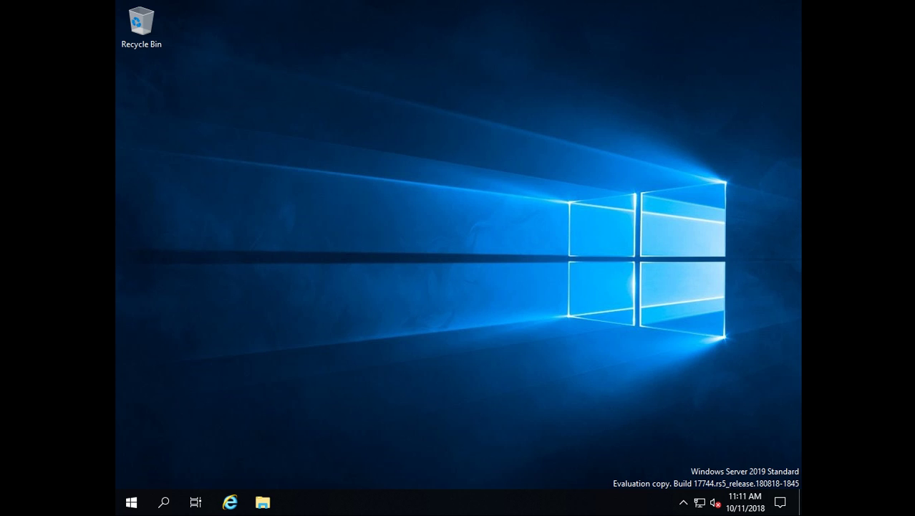
pyautogui.click(262, 502)
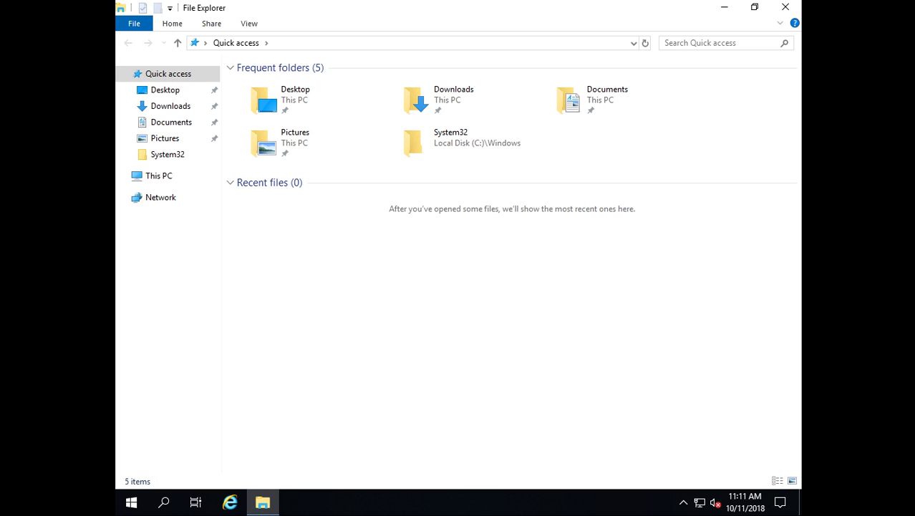
# Step: Run FramePkg from This PC > Local Disk (C:) as administrator
pyautogui.click(158, 176)
pyautogui.doubleClick(295, 222)
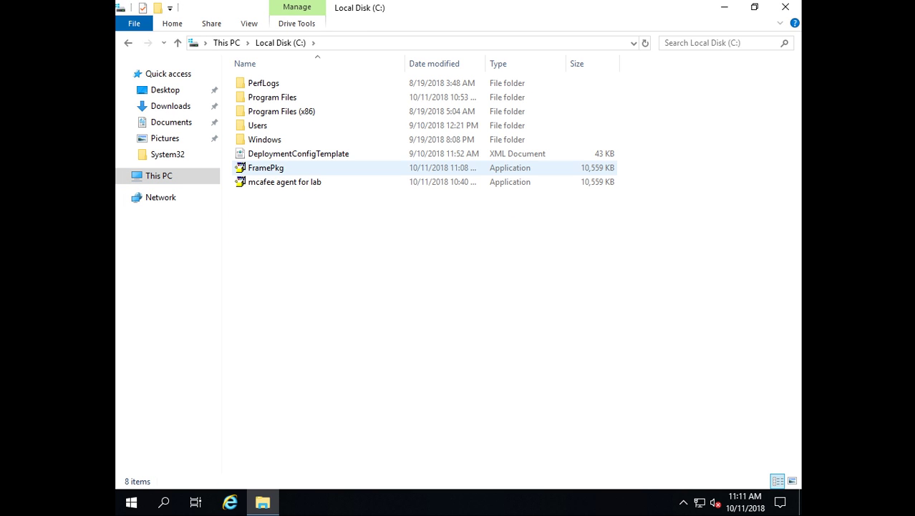
pyautogui.rightClick(261, 168)
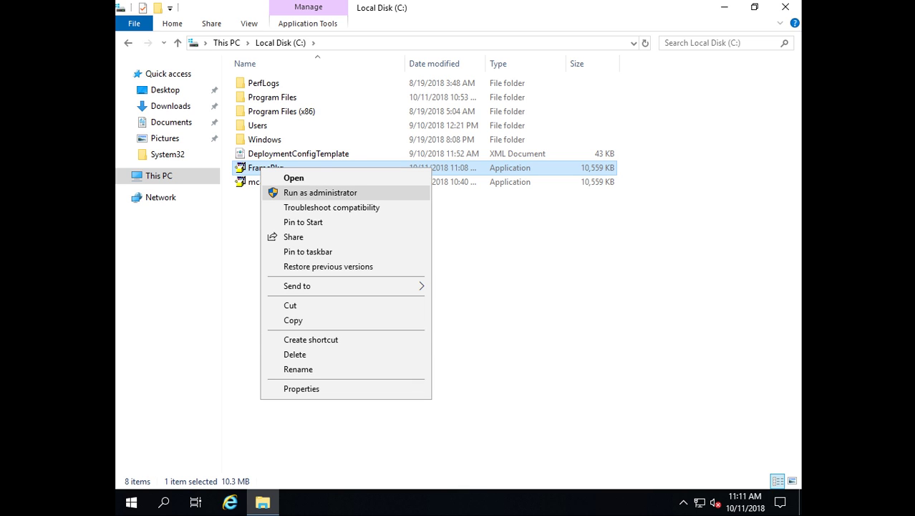
pyautogui.click(320, 192)
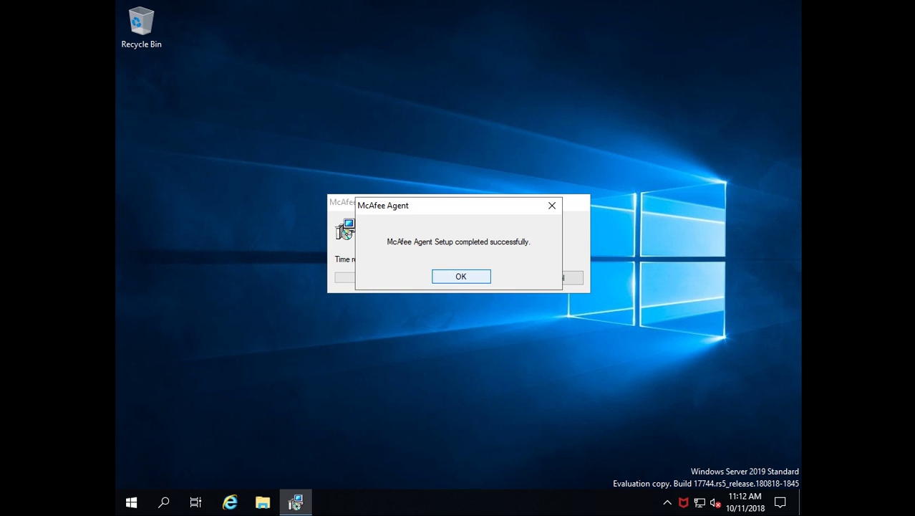
# Step: Acknowledge the McAfee Agent successful setup message with OK
pyautogui.press('Return')
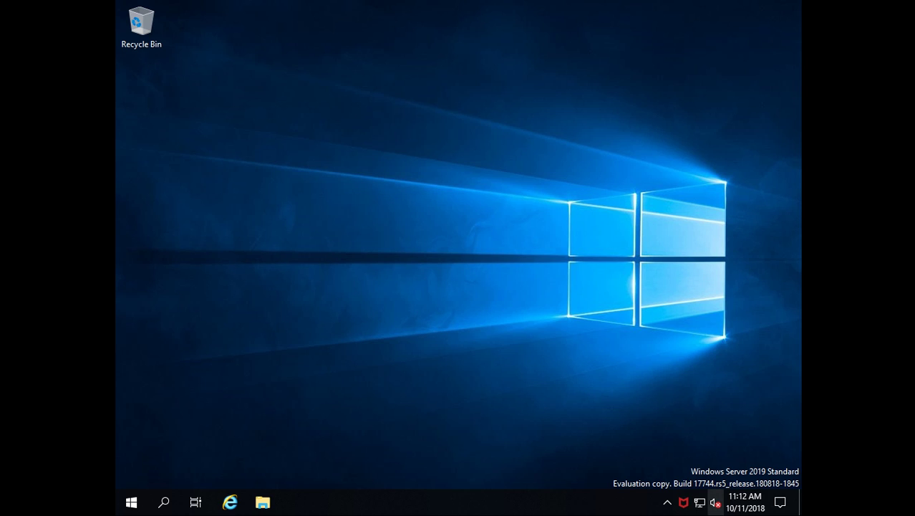
pyautogui.moveTo(684, 502)
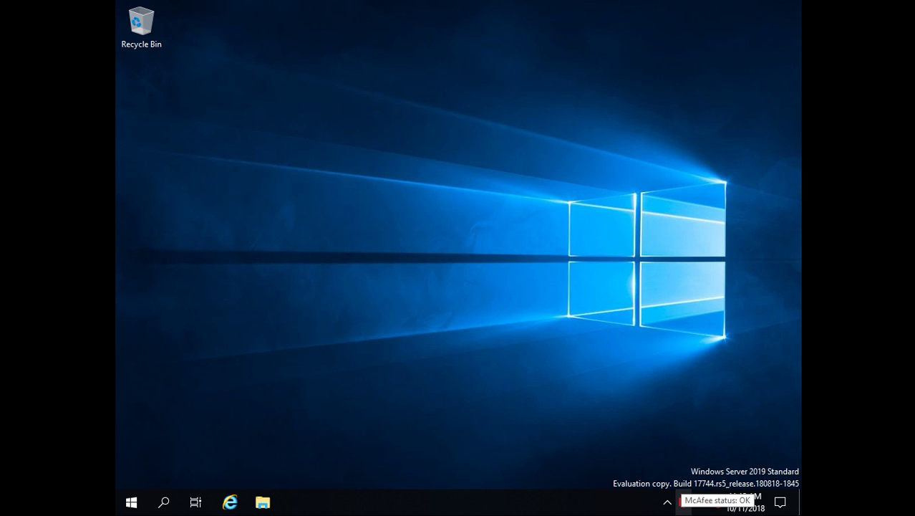
# Step: Open About... from the McAfee tray icon's menu to view agent version 5.5.1.342
pyautogui.rightClick(683, 502)
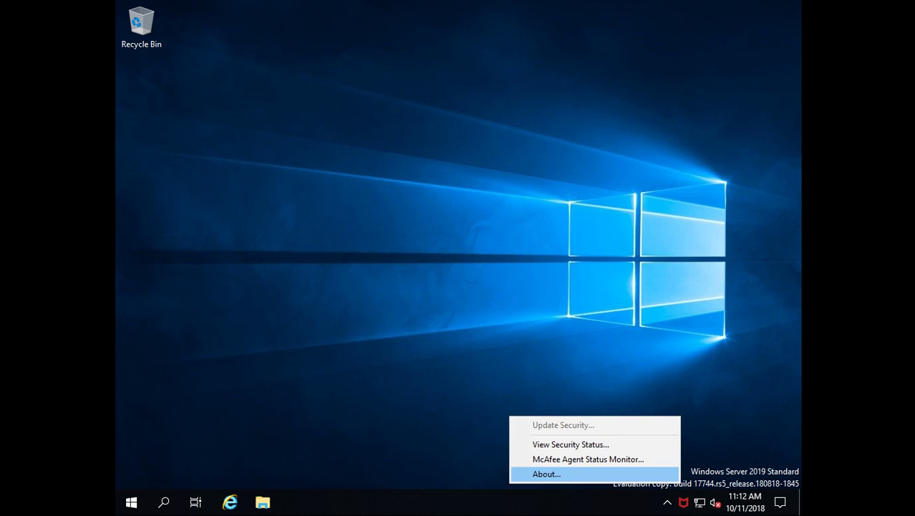
pyautogui.press('Down')
pyautogui.press('Down')
pyautogui.press('Down')
pyautogui.press('Up')
pyautogui.press('Up')
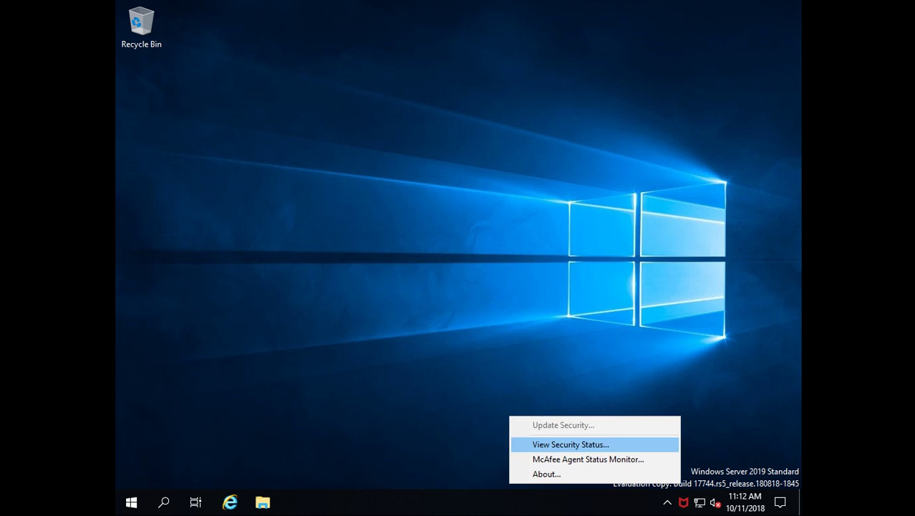
pyautogui.press('Down')
pyautogui.press('Down')
pyautogui.press('Down')
pyautogui.press('Down')
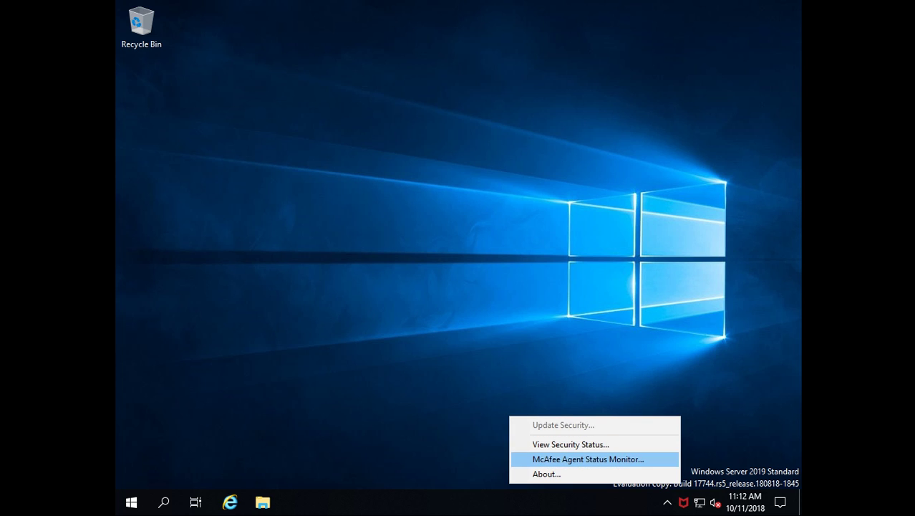
pyautogui.press('Down')
pyautogui.press('Down')
pyautogui.press('Up')
pyautogui.press('Down')
pyautogui.press('Down')
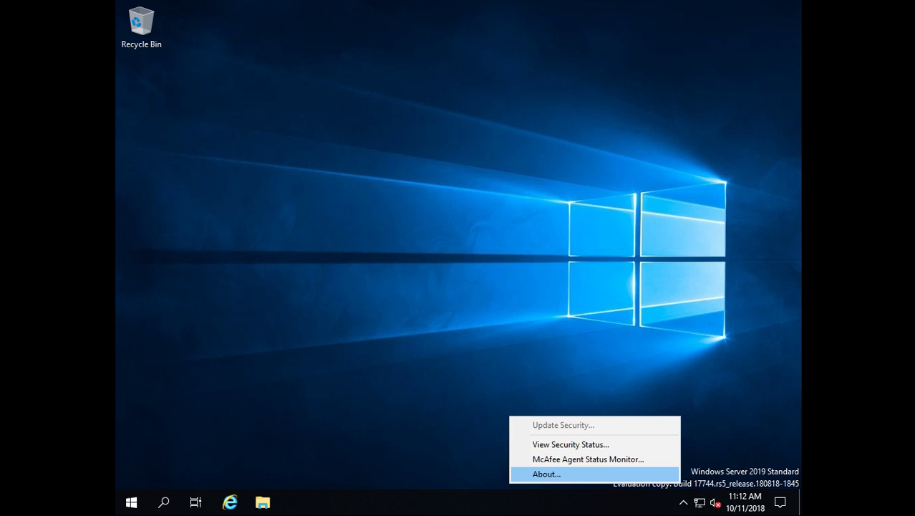
pyautogui.press('Return')
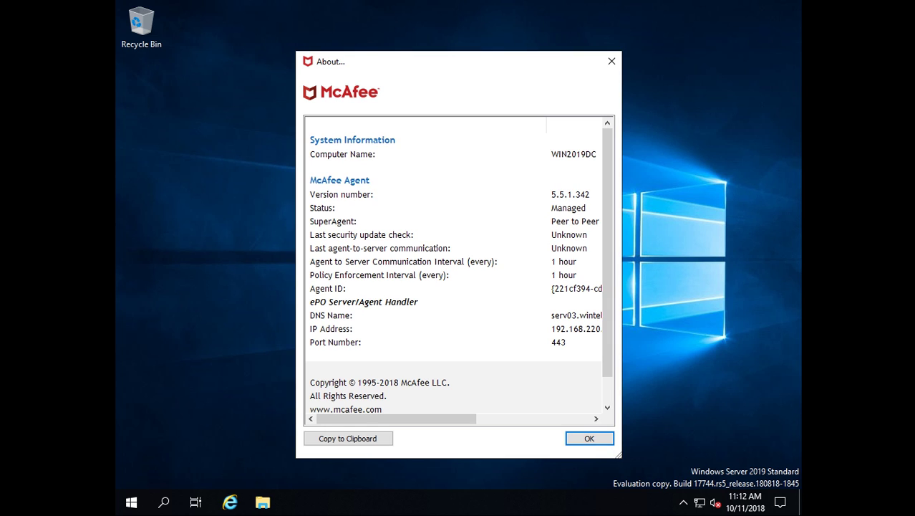
# Step: Move the About window left, read the ePO server and port 443 details, then close it
pyautogui.moveTo(329, 61); pyautogui.dragTo(202, 64)
pyautogui.moveTo(266, 422)
pyautogui.mouseDown()
pyautogui.moveTo(294, 422)
pyautogui.moveTo(269, 422)
pyautogui.mouseUp()
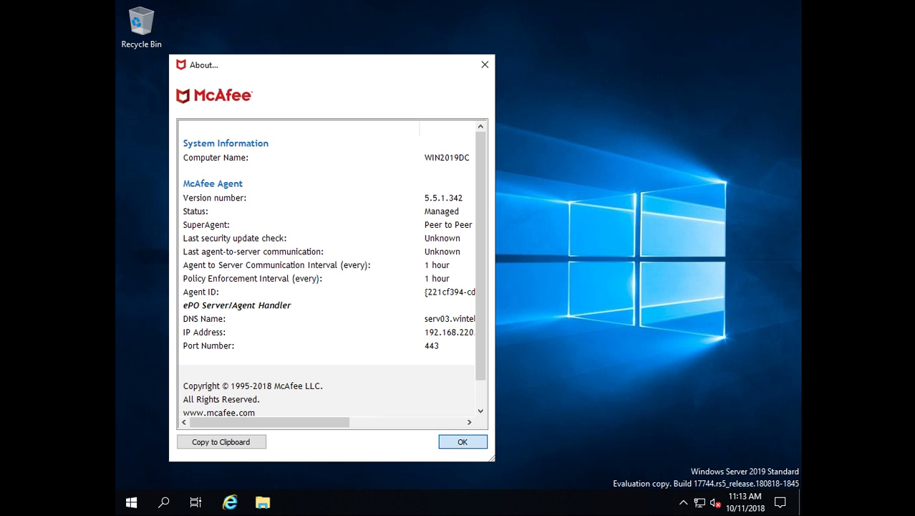
pyautogui.press('Return')
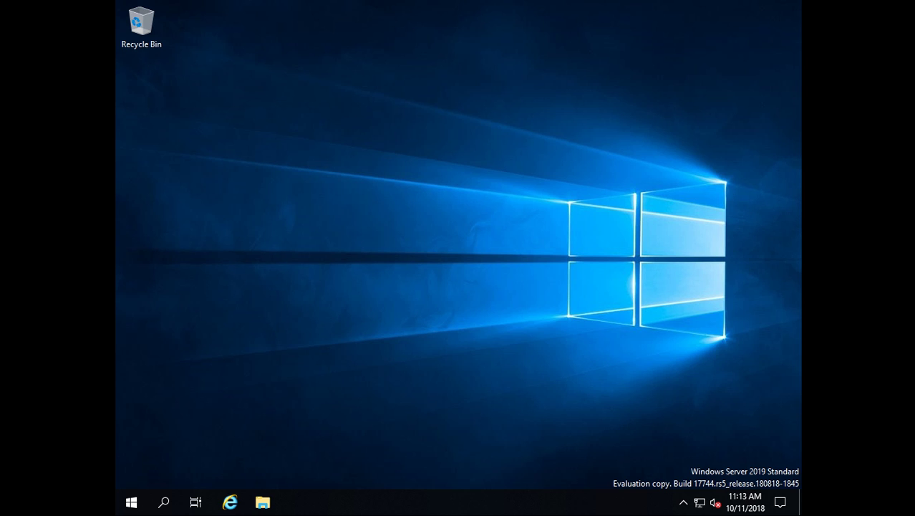